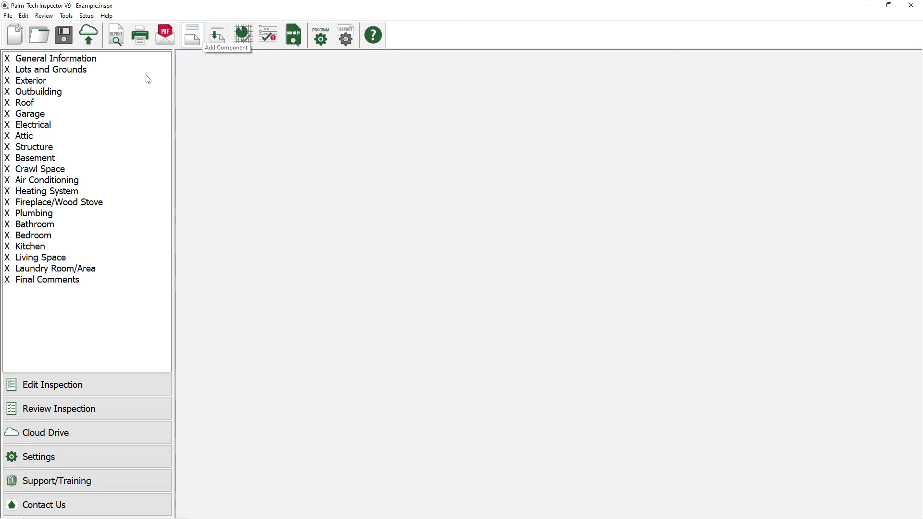
# Show the Lots and Grounds form with driveway, walks and porch ratings and observations
pyautogui.click(76, 69)
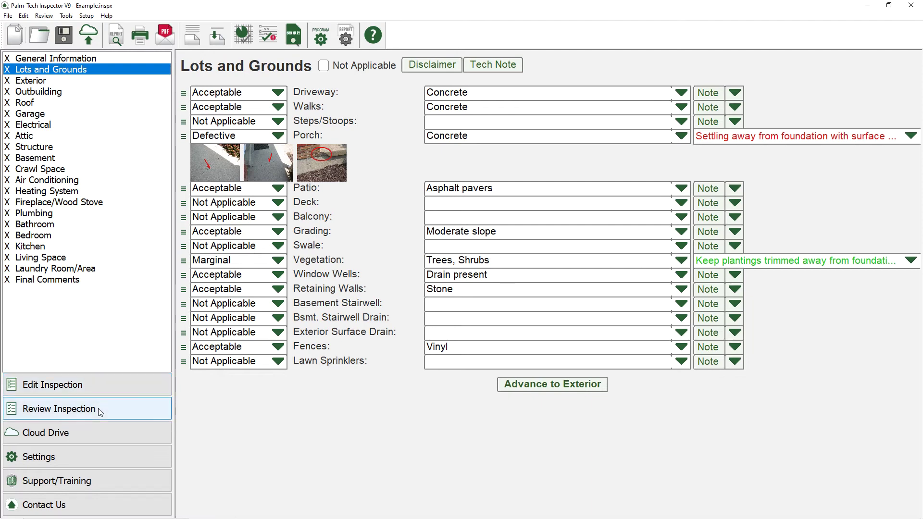
# Show the Review Inspection summary: 0 incomplete items, 21 categories, 364 lines, 47 pictures
pyautogui.click(99, 408)
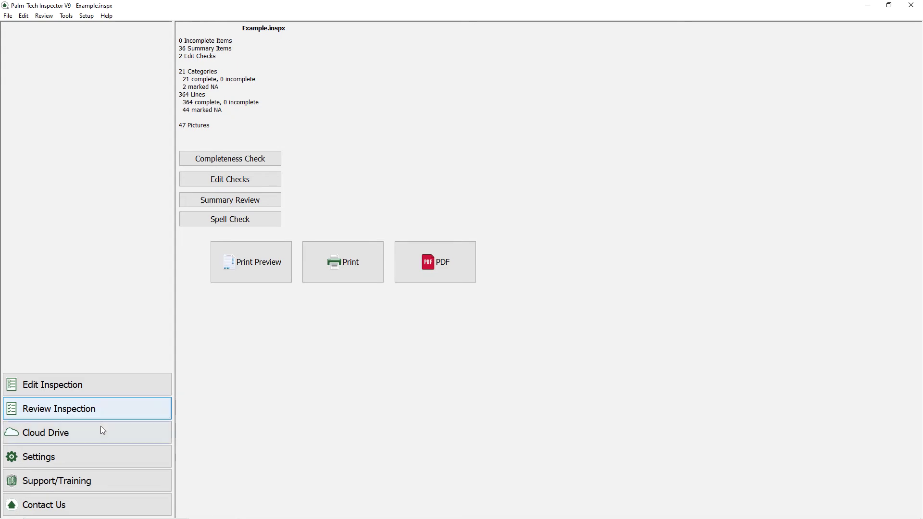
# Show the Cloud Drive view listing three cloud inspections, two local files, 2.2% storage used
pyautogui.click(100, 431)
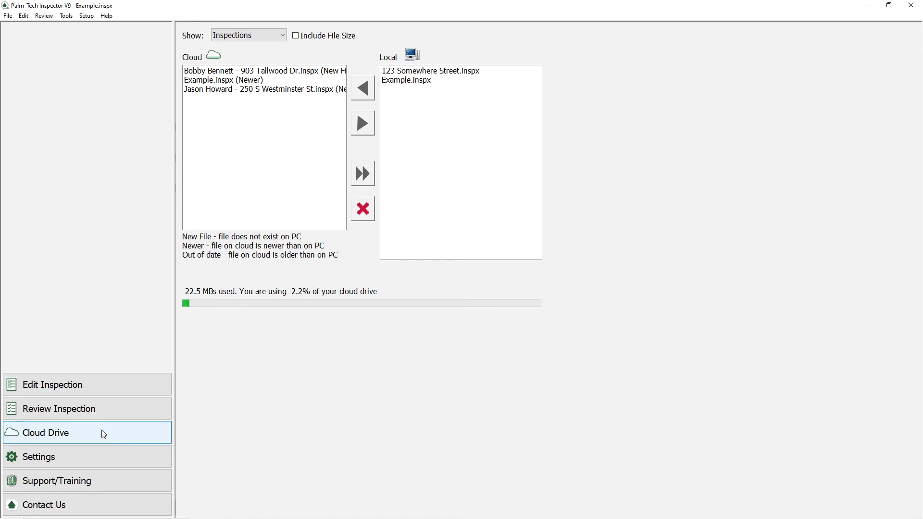
# Show the Settings screen with font size, margins, ratings view and default report style
pyautogui.click(103, 454)
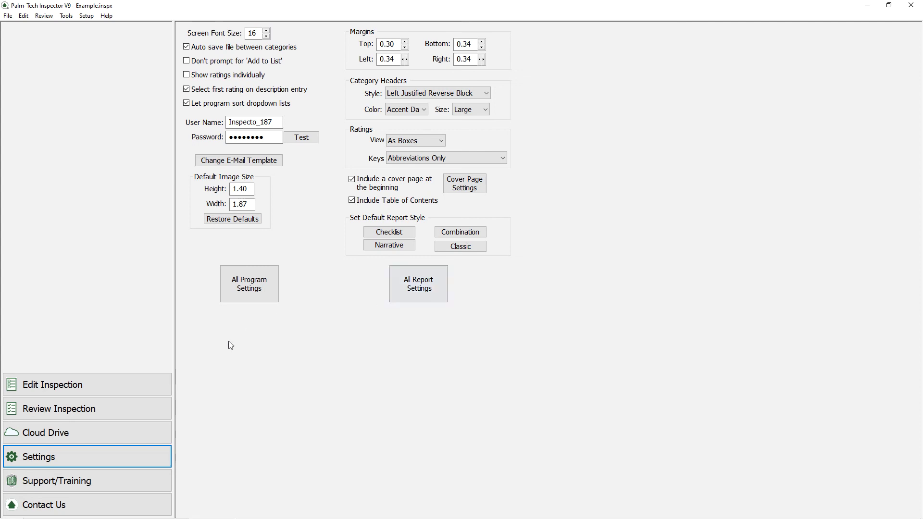
# Show the Support/Training page with tutorials, version 9.05a and support links
pyautogui.click(121, 481)
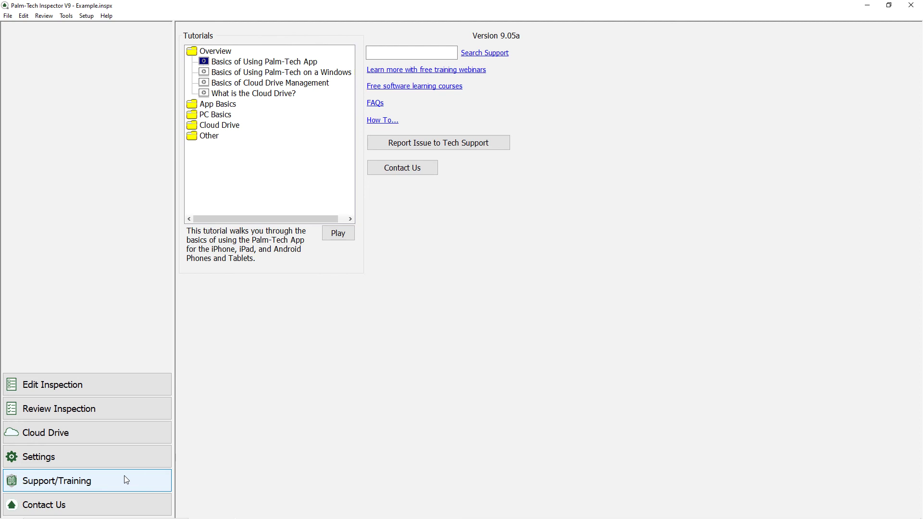
# Show the Contact Us page with mailing address, website, phone and feedback box
pyautogui.click(121, 504)
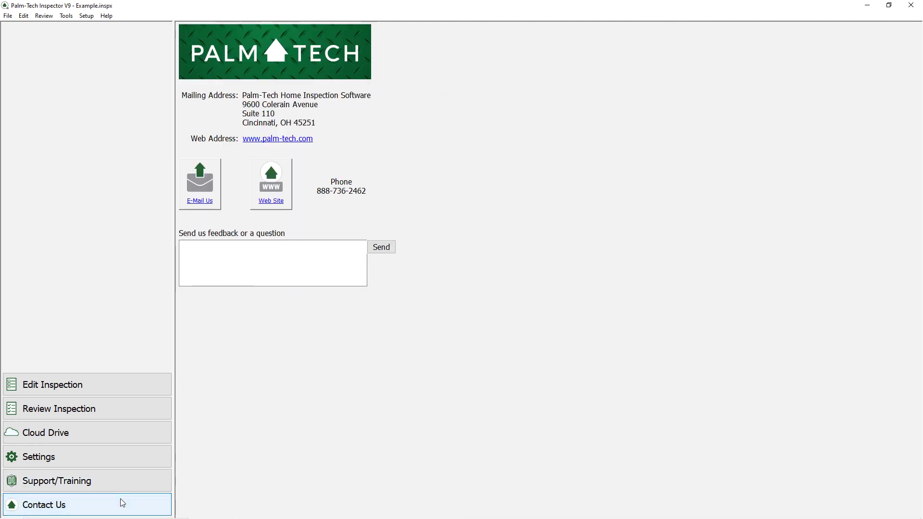